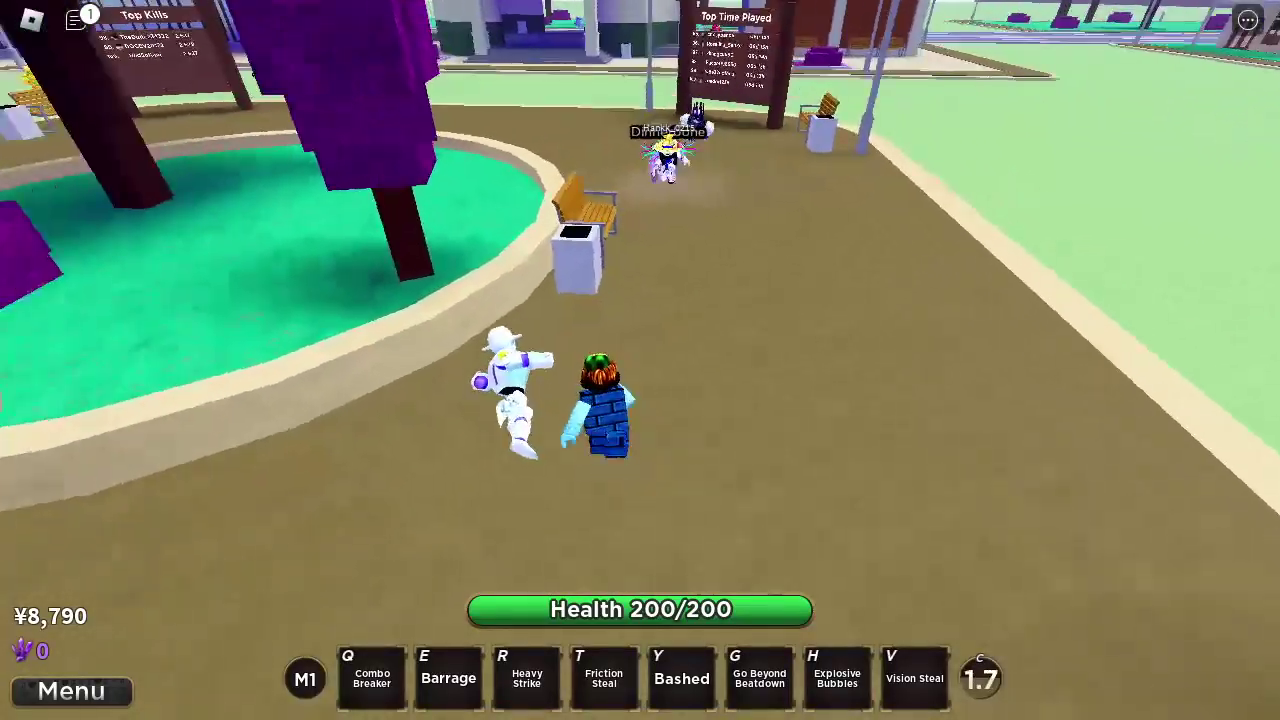
- Open on the rival with Vision Steal, Friction Steal, Bashed, Explosive Bubbles and a dashing Heavy Strike
key("v")
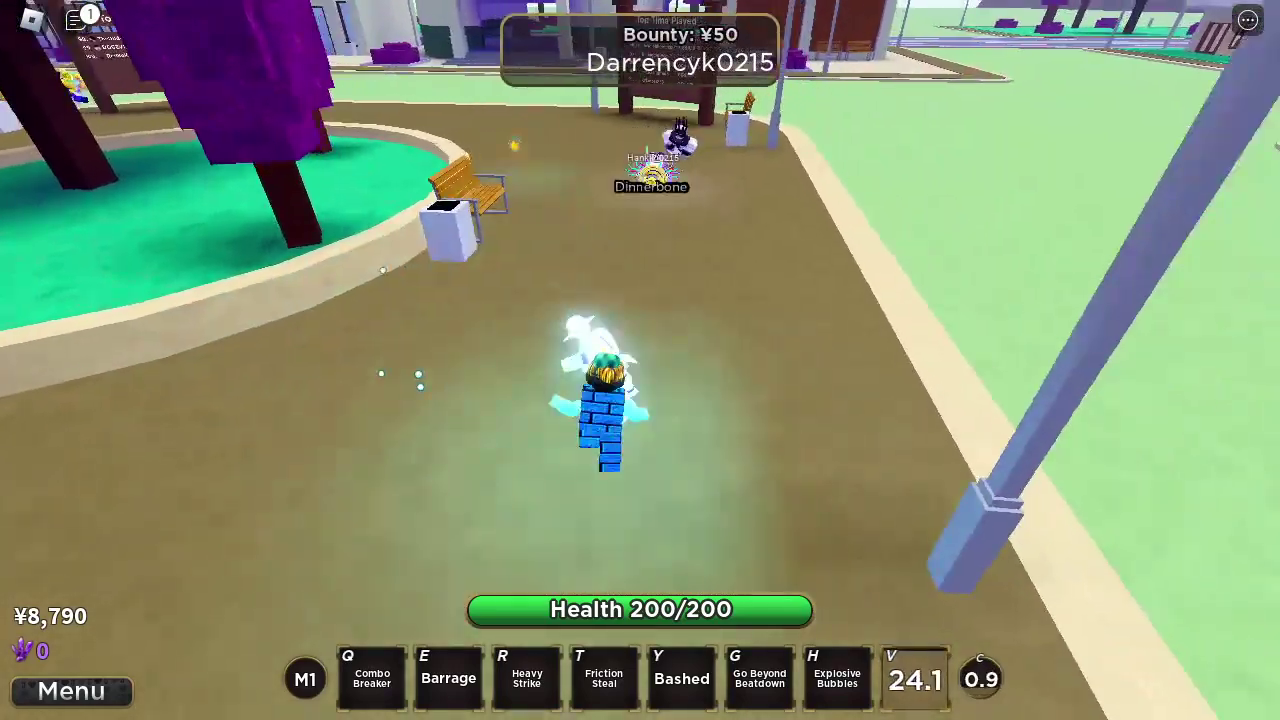
key("t")
key("y")
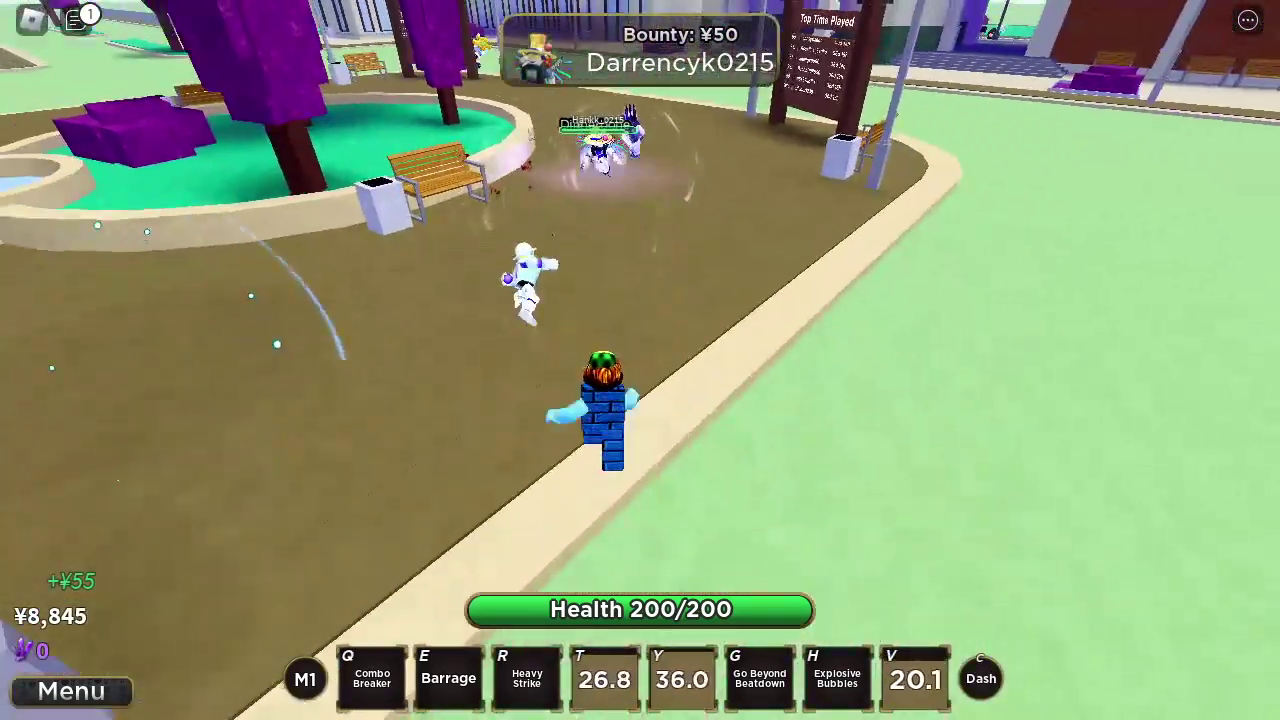
key("c")
key("h")
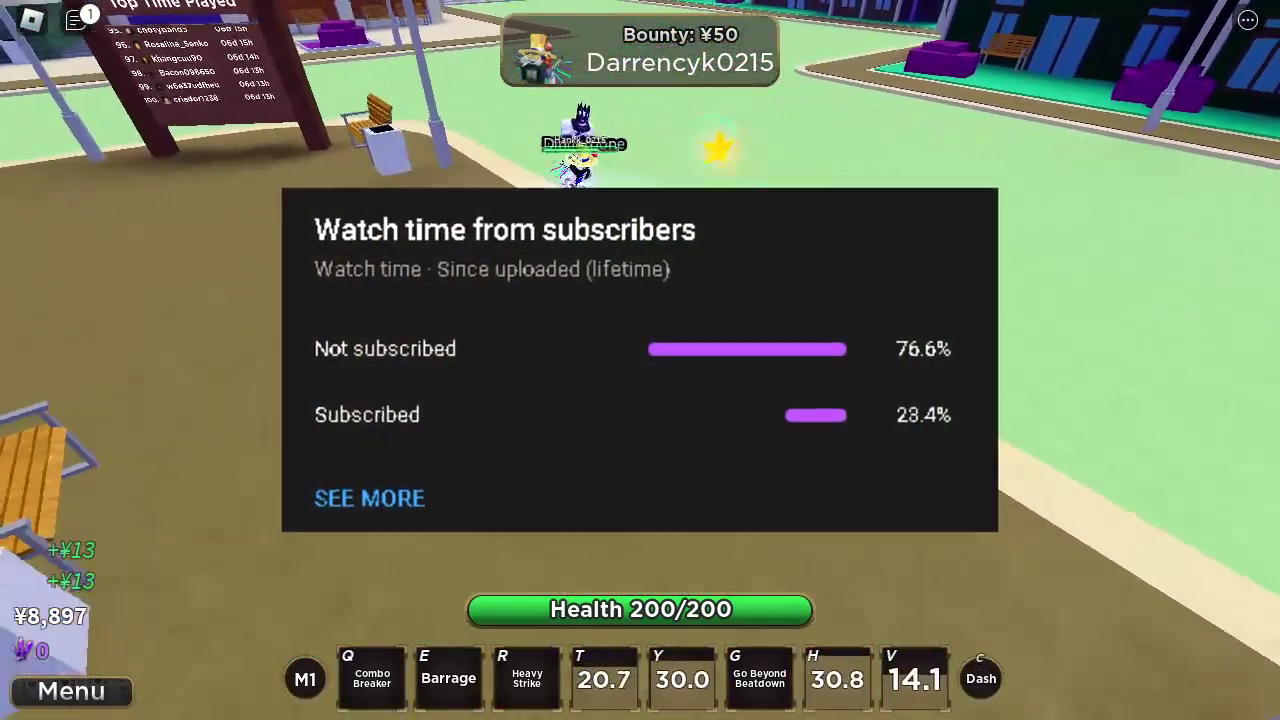
key("c")
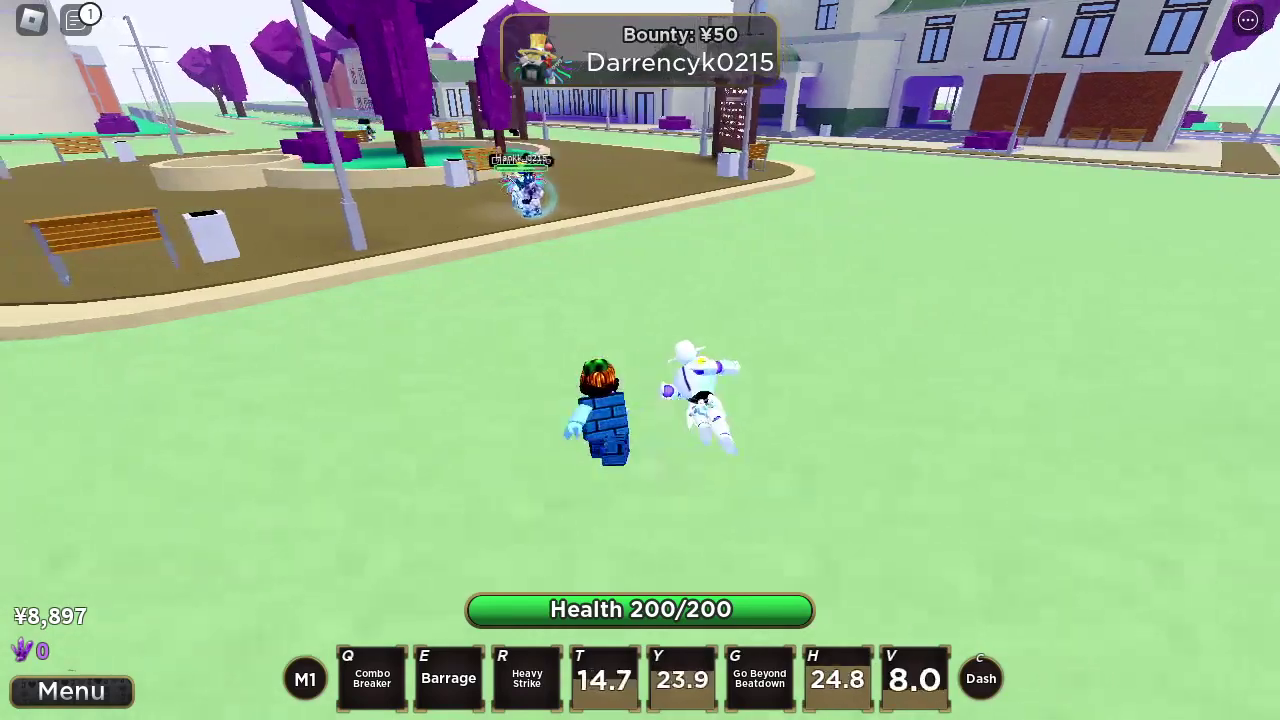
key("c")
key("r")
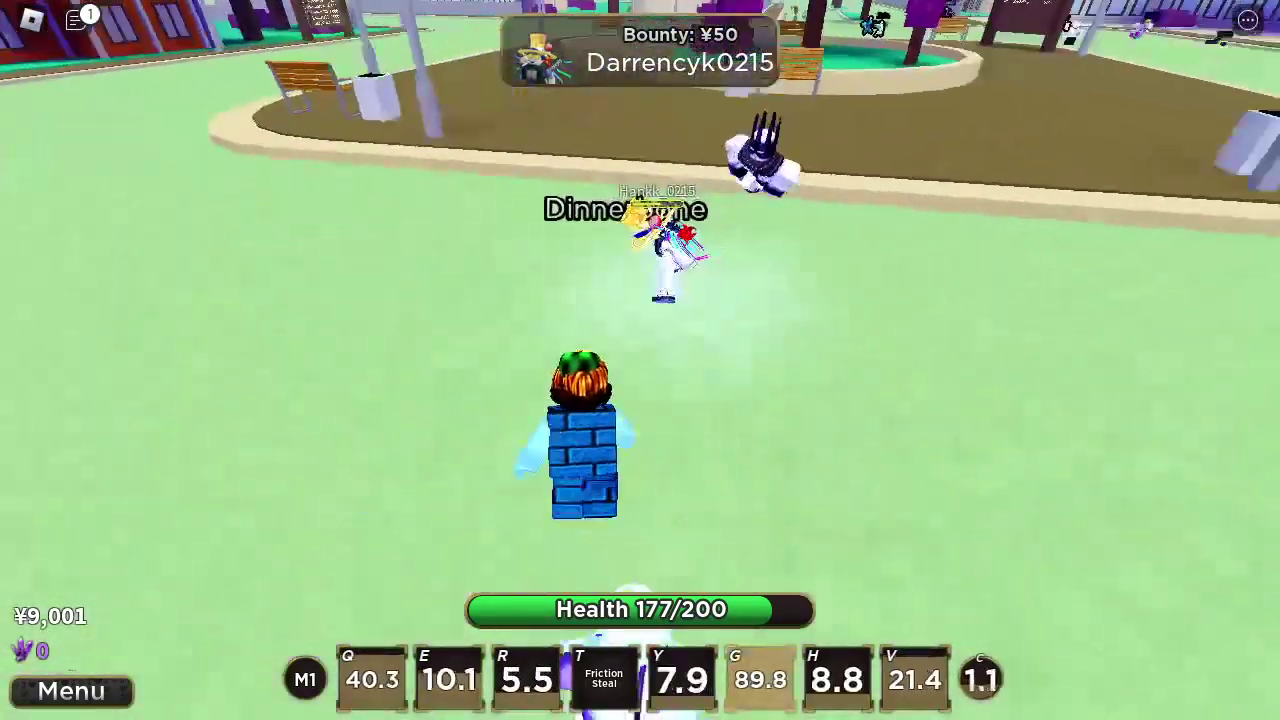
- Walk across the park and hit the nearby opponent with Friction Steal and Bashed
key("t")
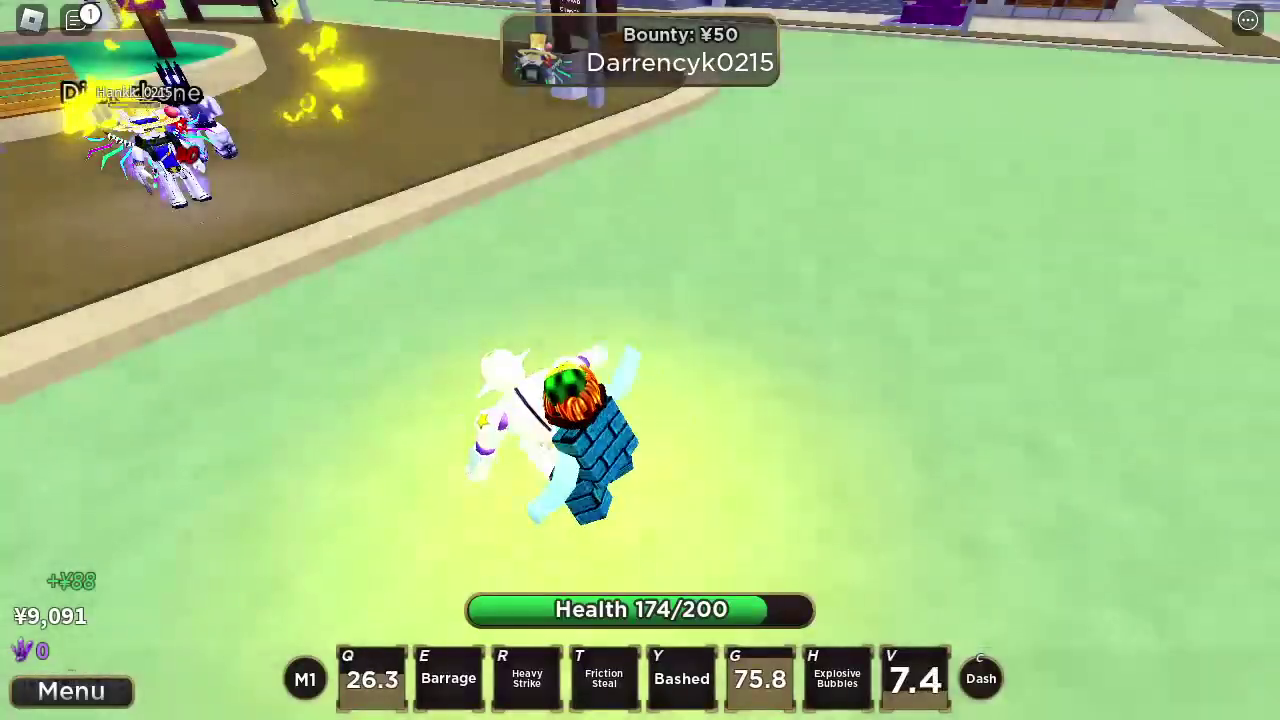
key("w")
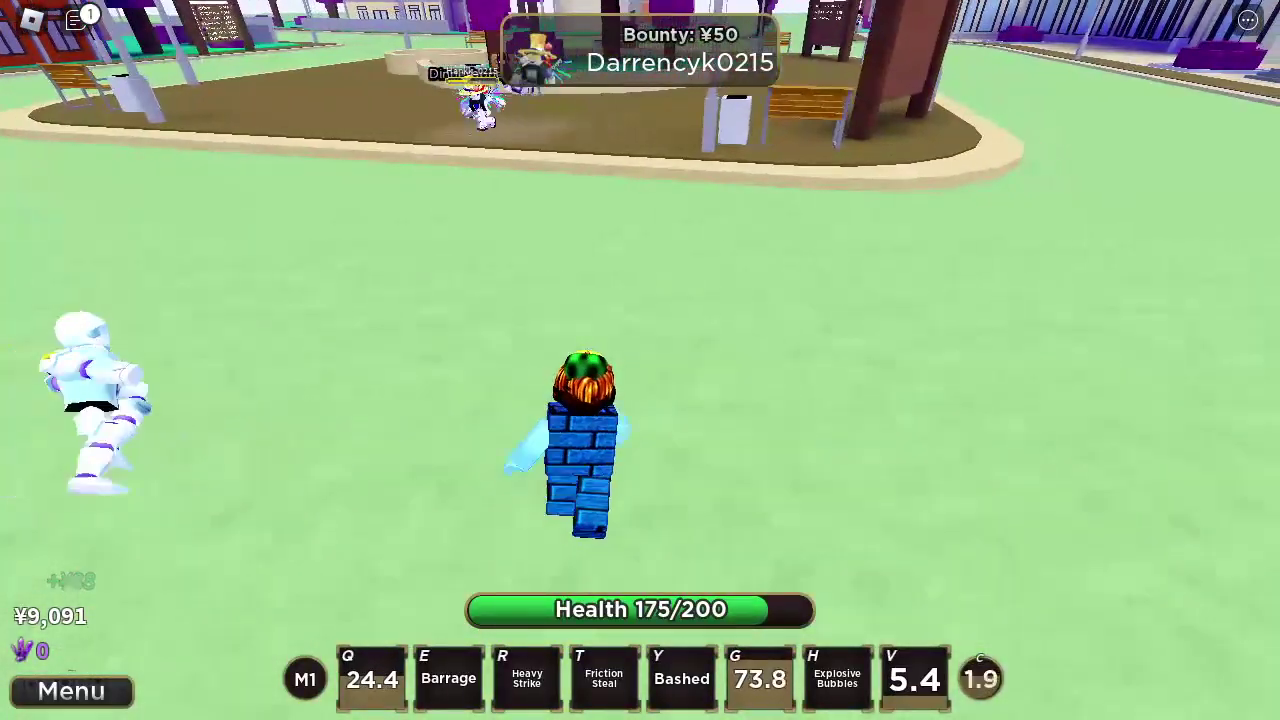
key("w")
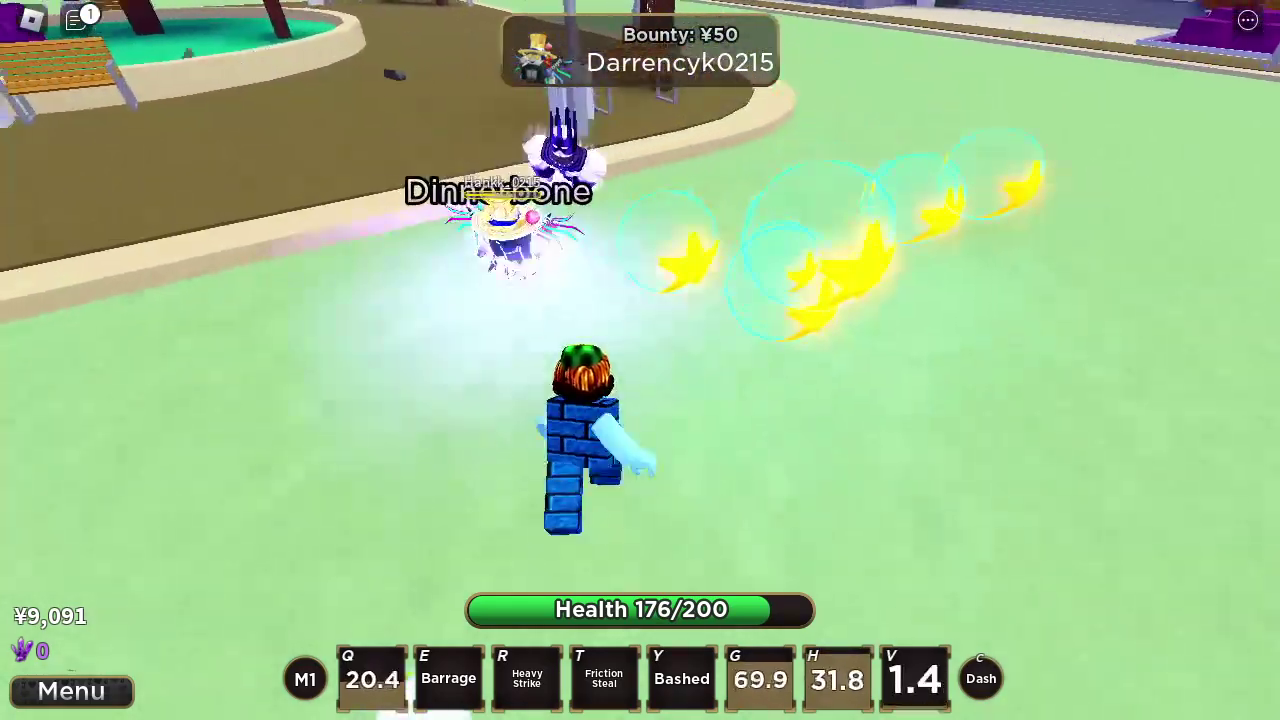
key("y")
key("w")
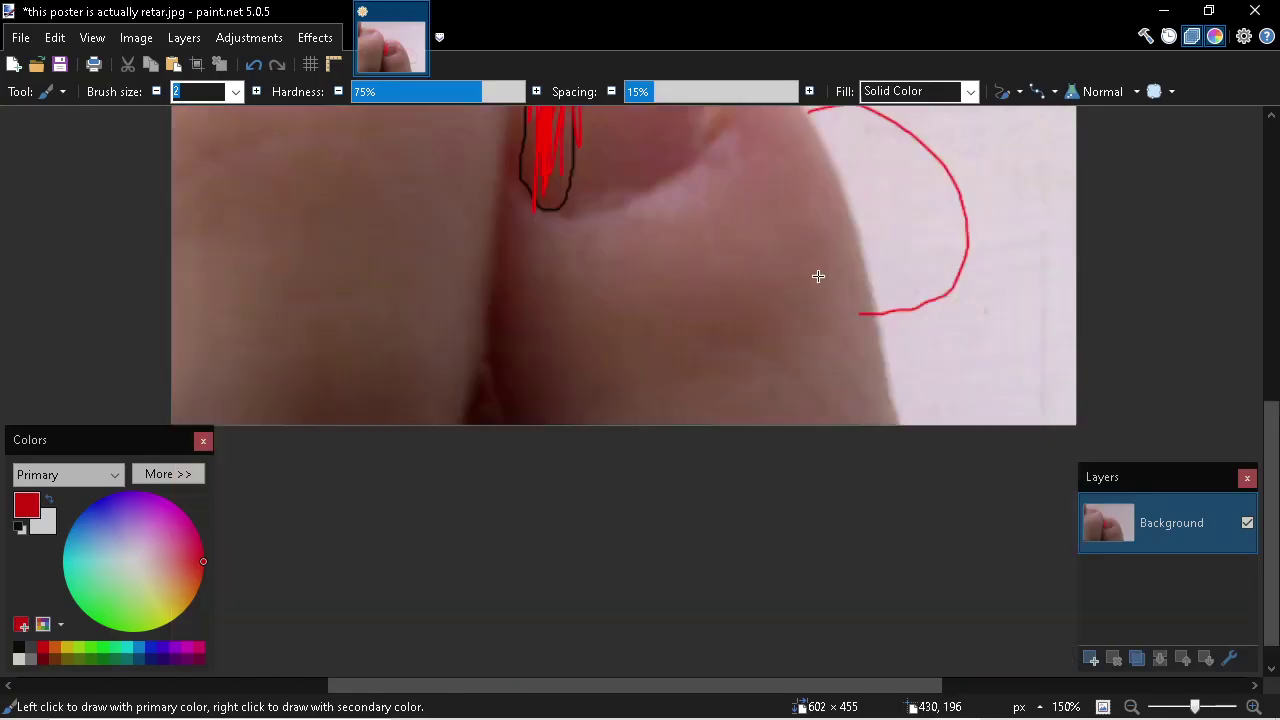
scroll(817, 277, "up", 5)
scroll(829, 291, "down", 1)
scroll(829, 297, "down", 1)
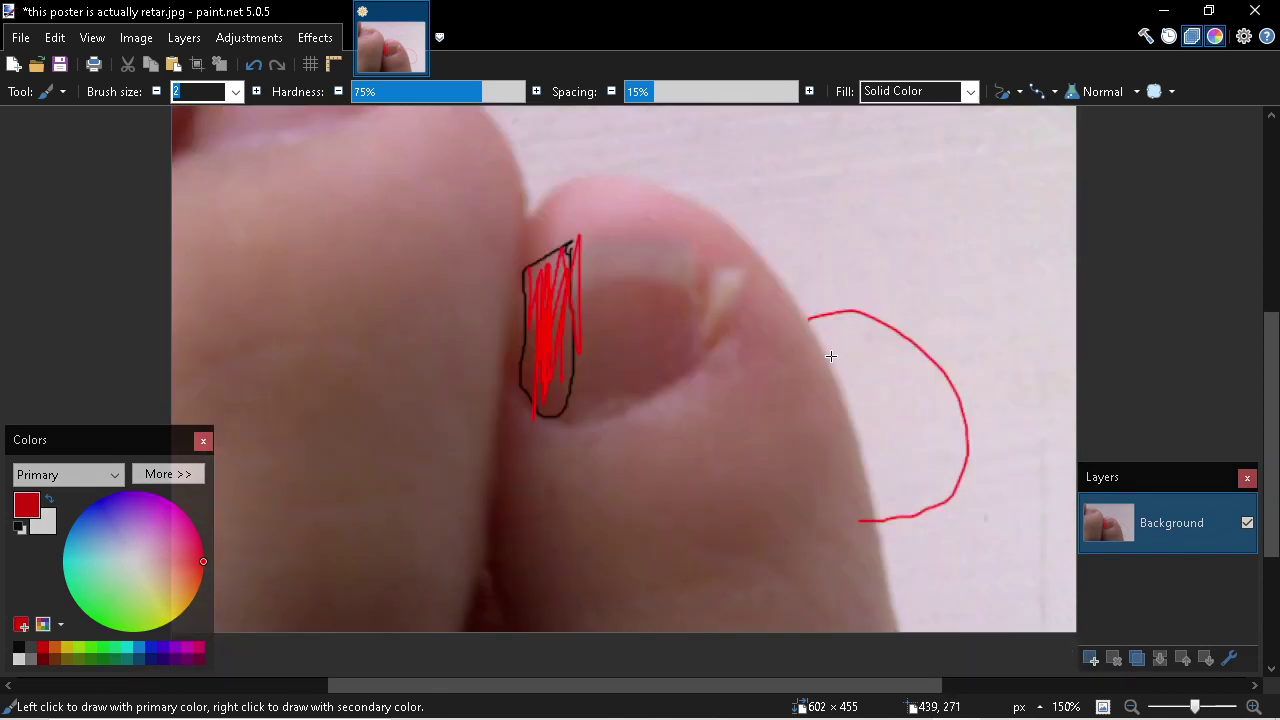
scroll(817, 283, "up", 2)
scroll(854, 349, "up", 2)
scroll(856, 347, "down", 4)
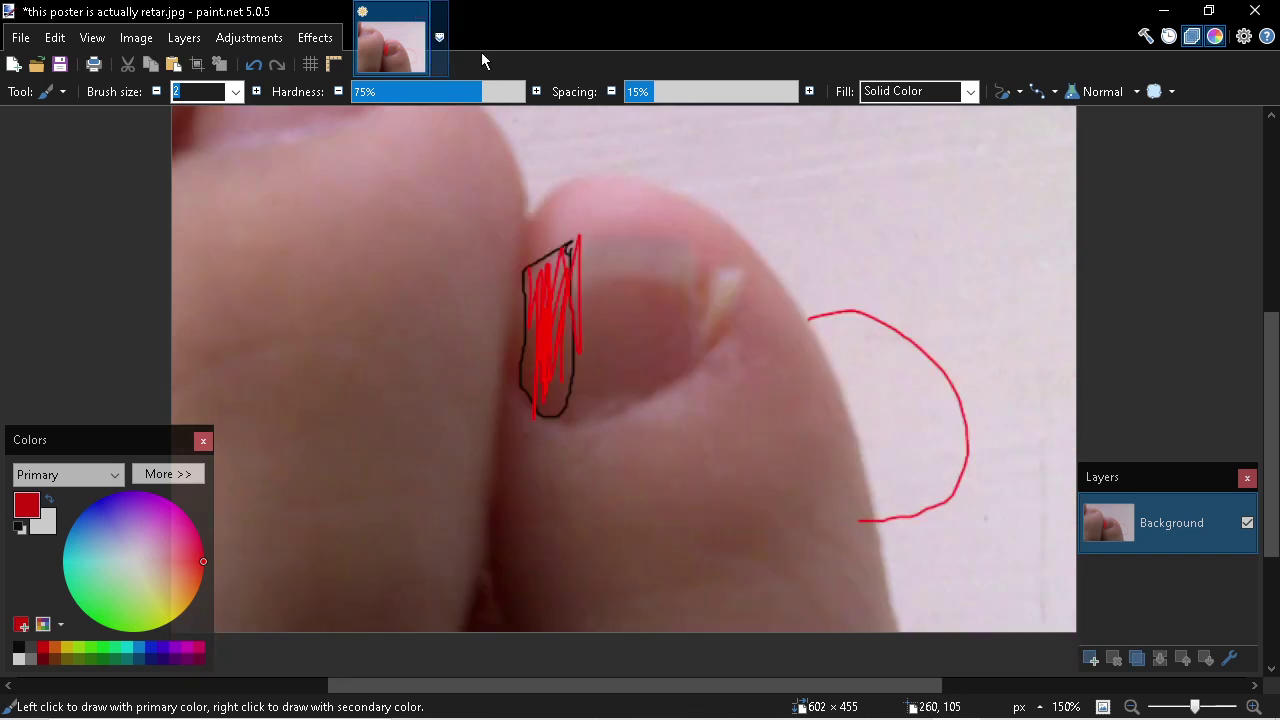
scroll(861, 243, "up", 3)
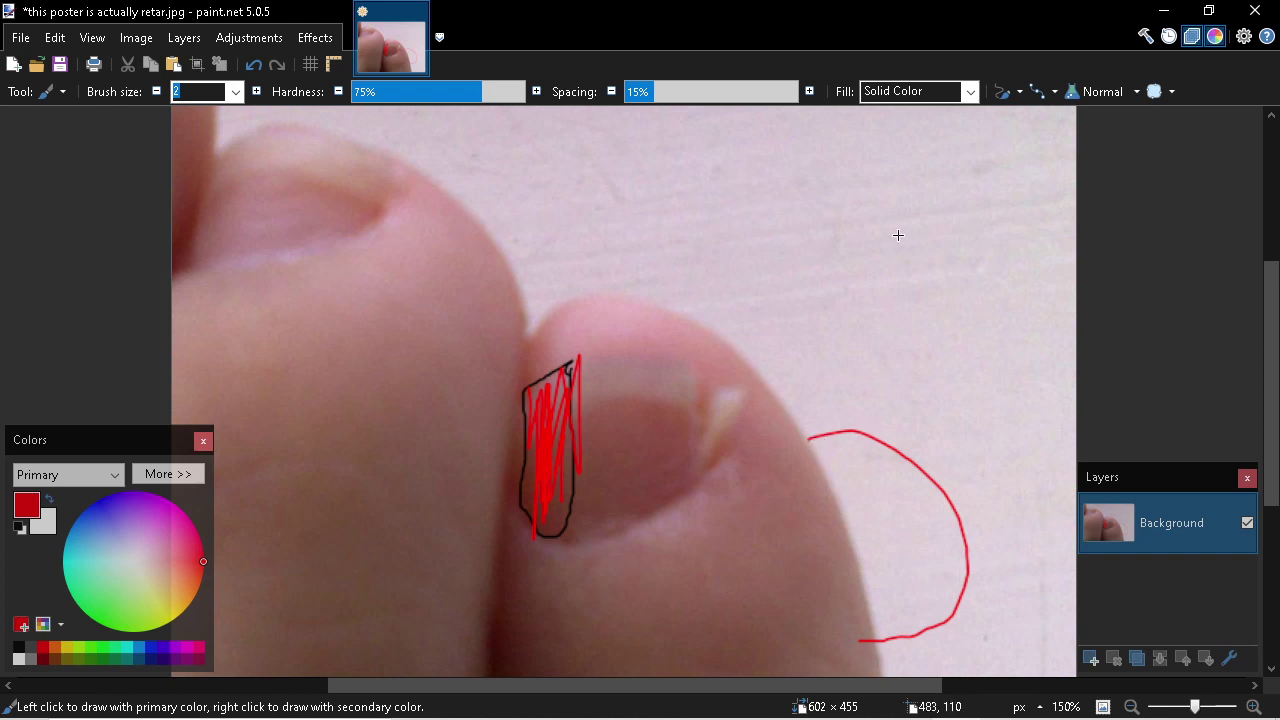
scroll(899, 235, "down", 3)
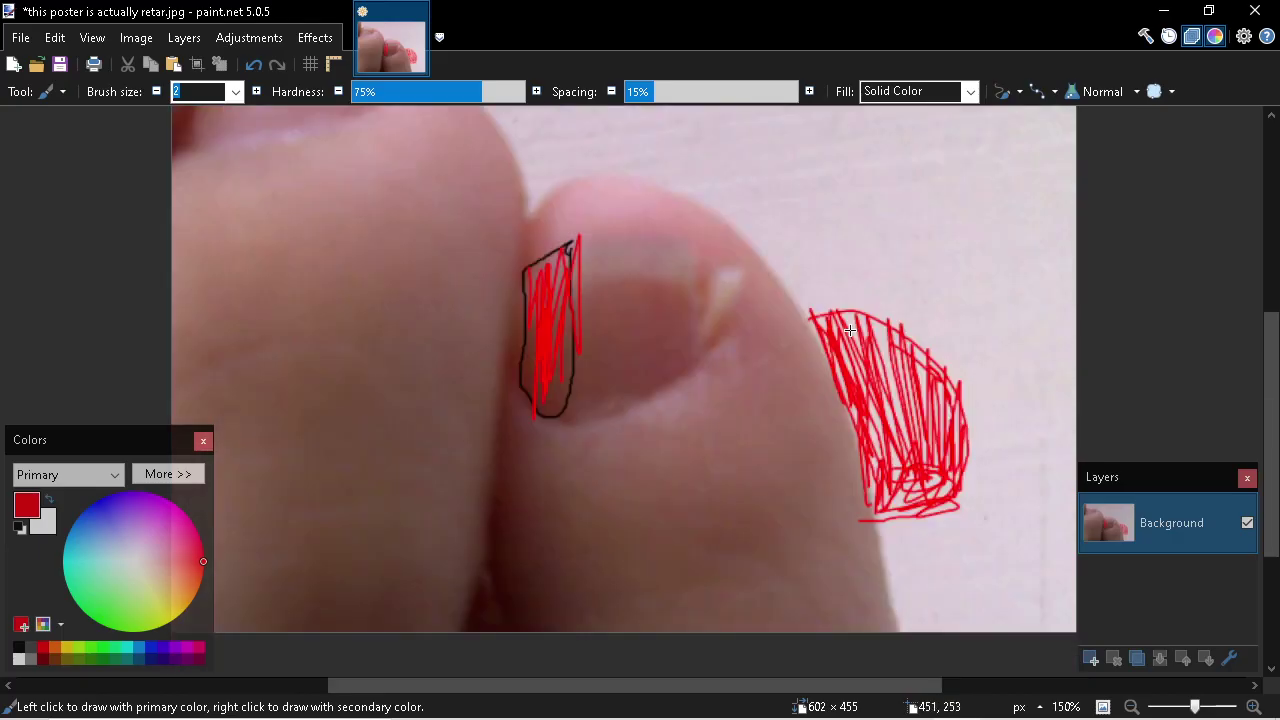
scroll(860, 325, "up", 3)
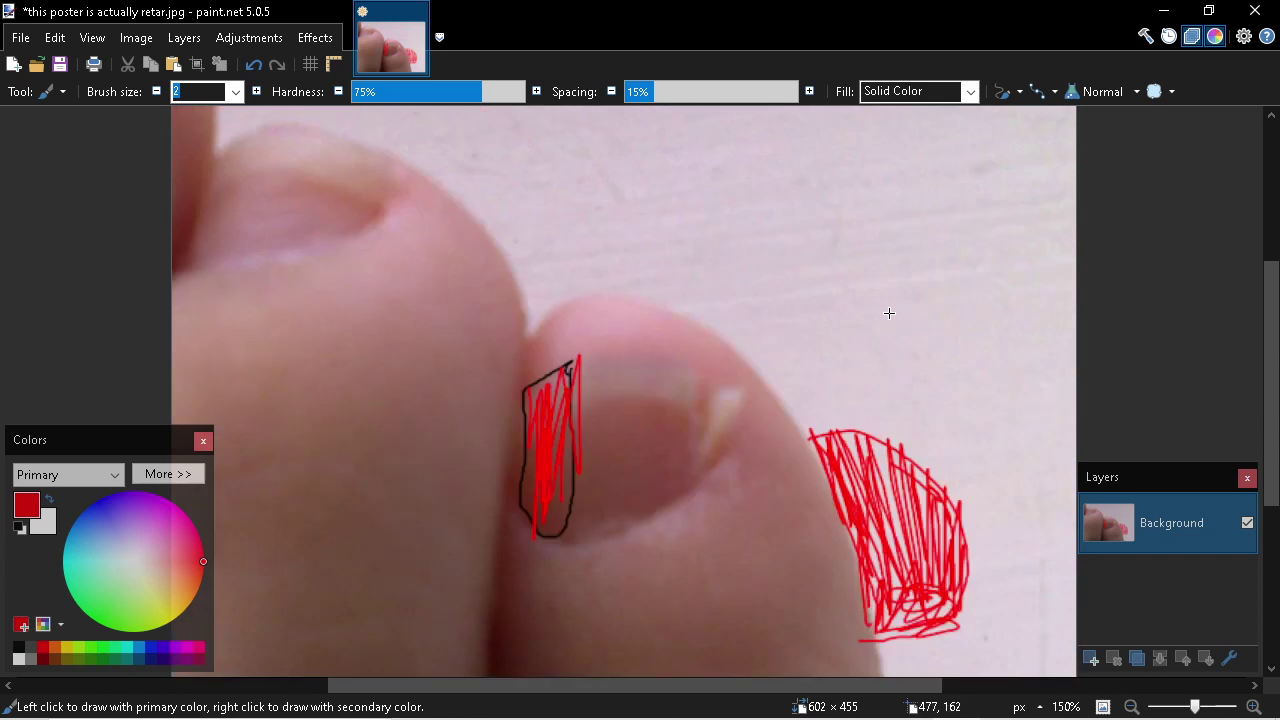
scroll(889, 313, "down", 3)
scroll(889, 313, "up", 3)
scroll(892, 289, "down", 3)
scroll(887, 289, "up", 3)
scroll(597, 349, "down", 3)
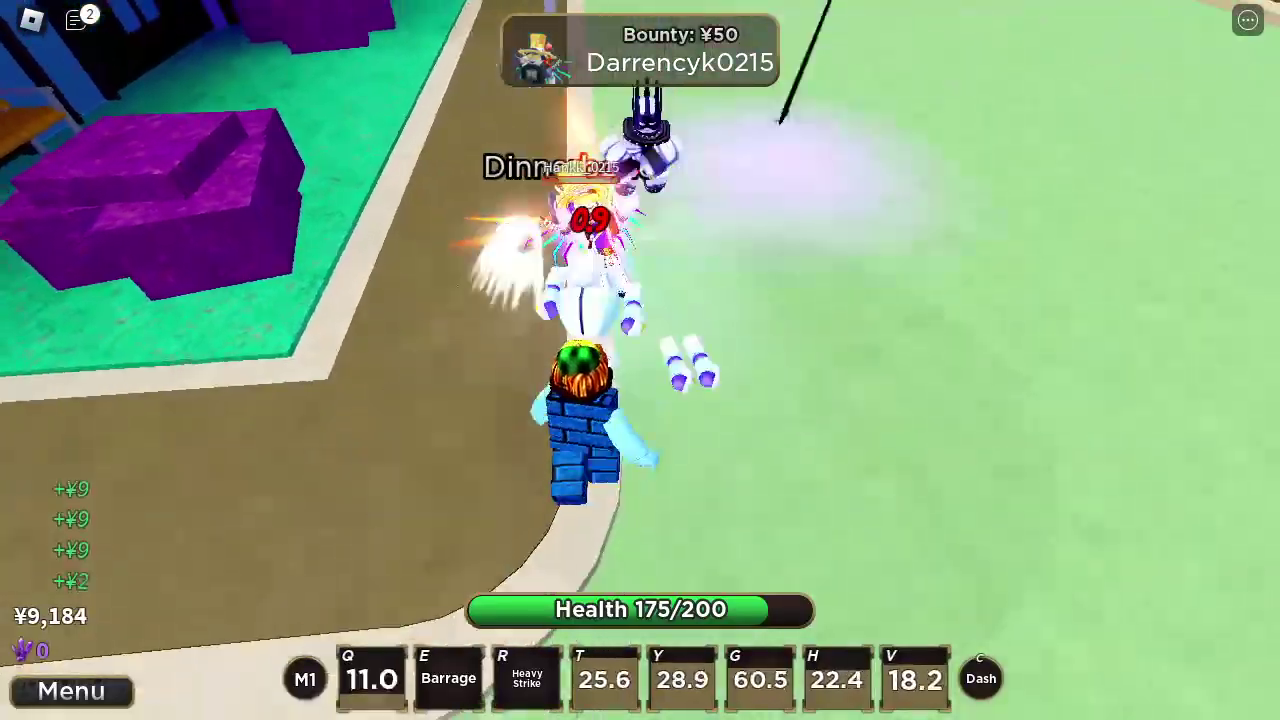
- Hit the bounty target with Barrage and Heavy Strike, then dash after it along the path
key("e")
key("r")
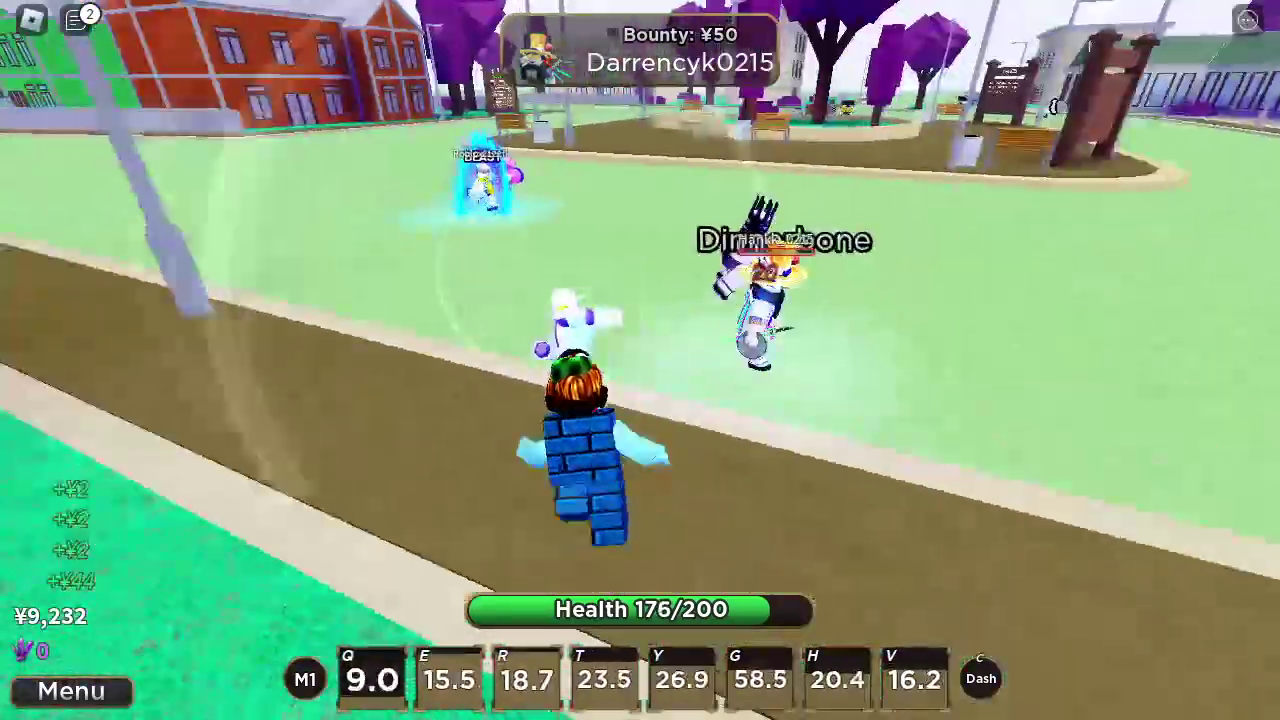
key("c")
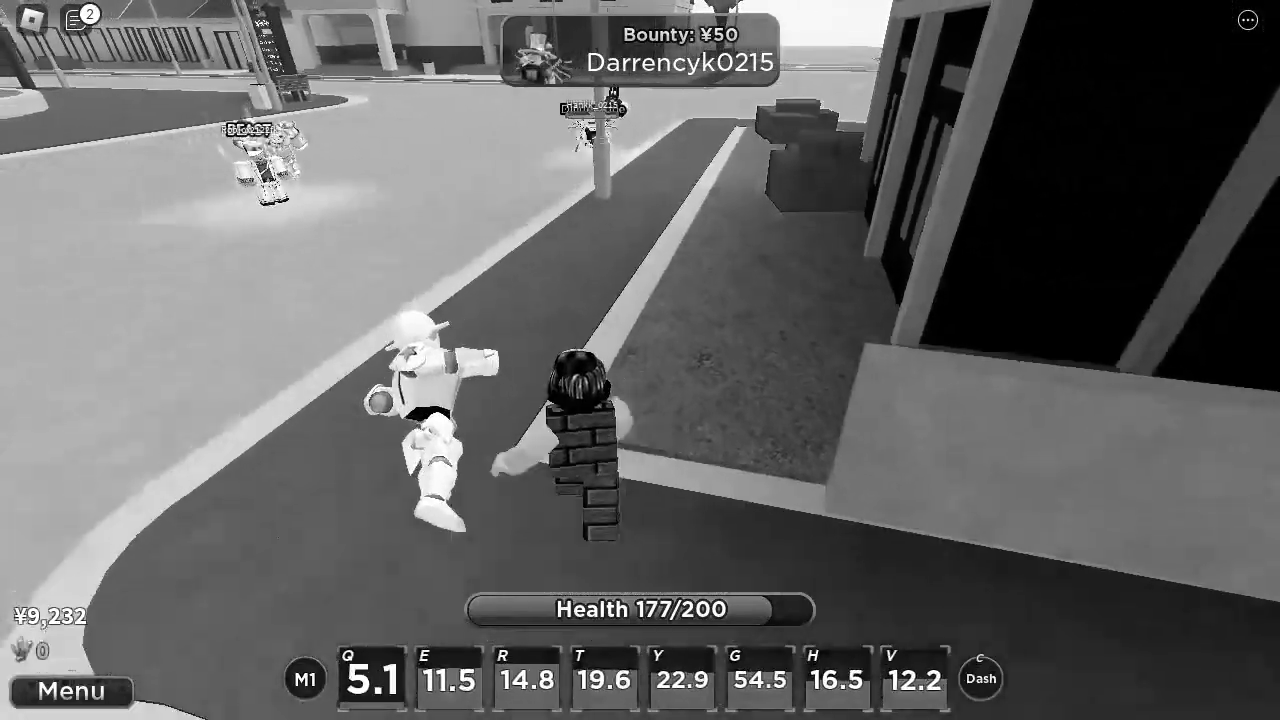
key("c")
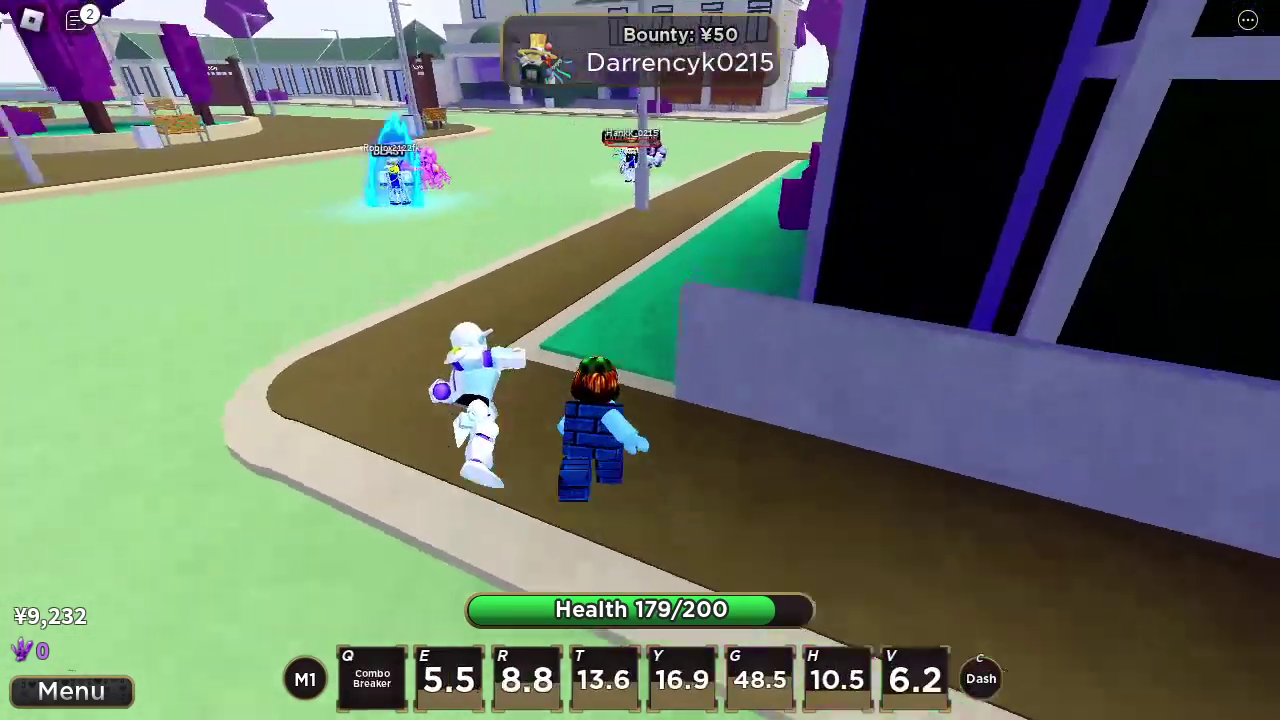
key("c")
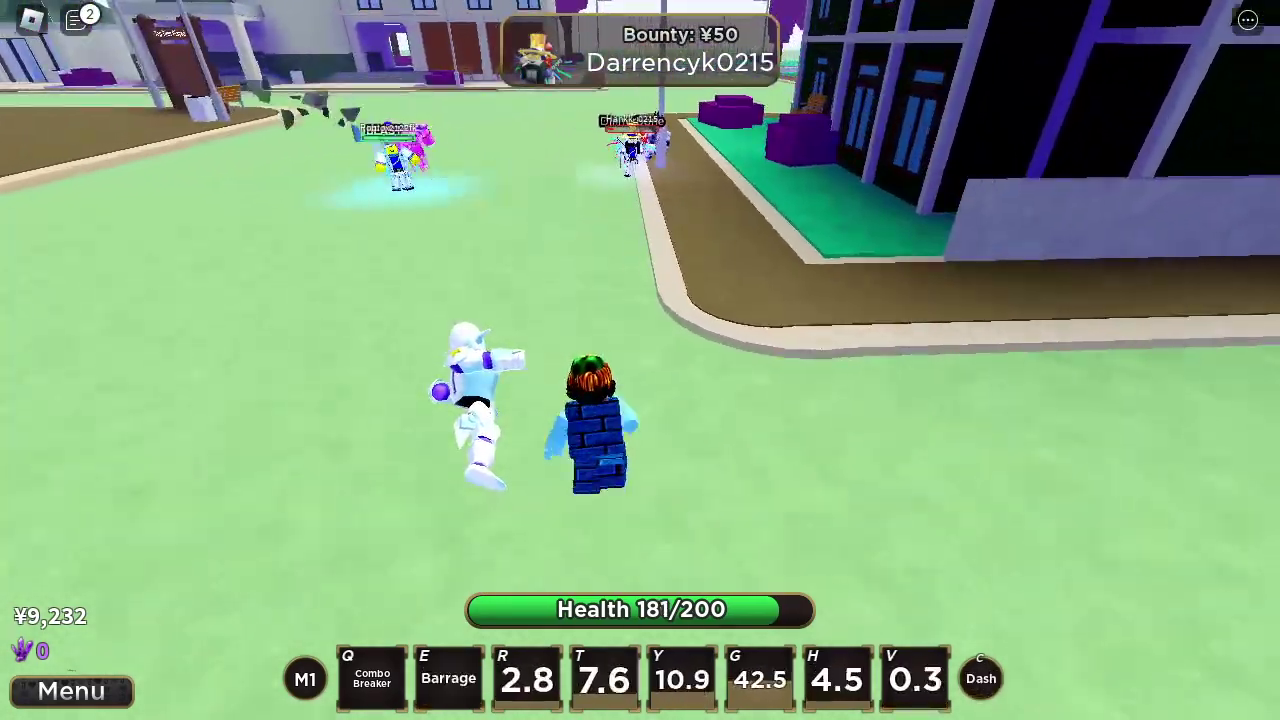
- Finish the target with Vision Steal, Combo Breaker, Explosive Bubbles, Heavy Strike and a punch
key("v")
key("c")
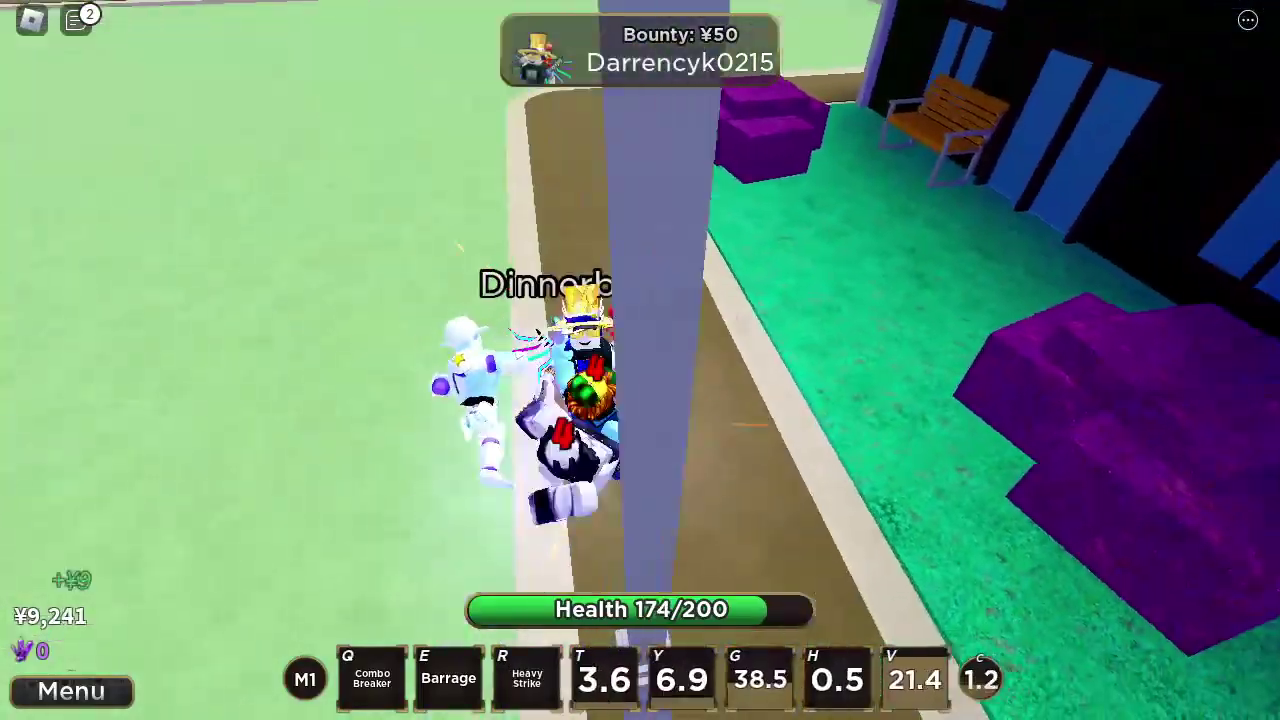
key("q")
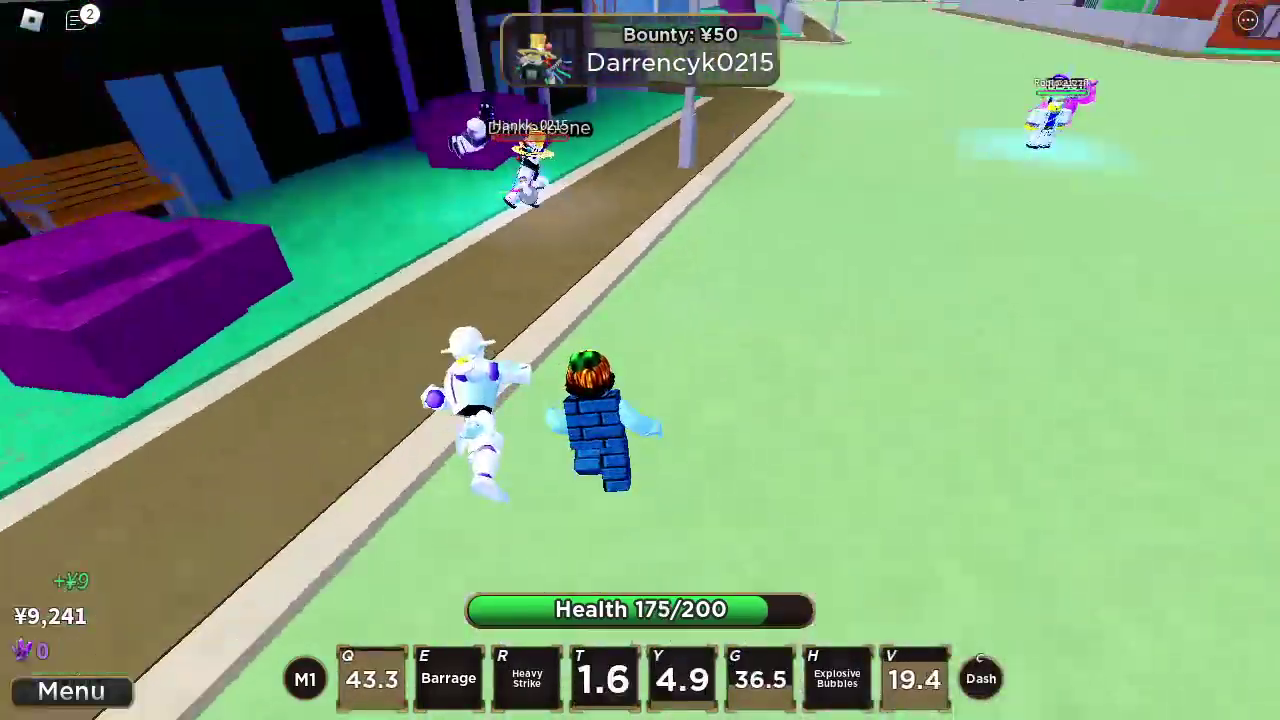
key("h")
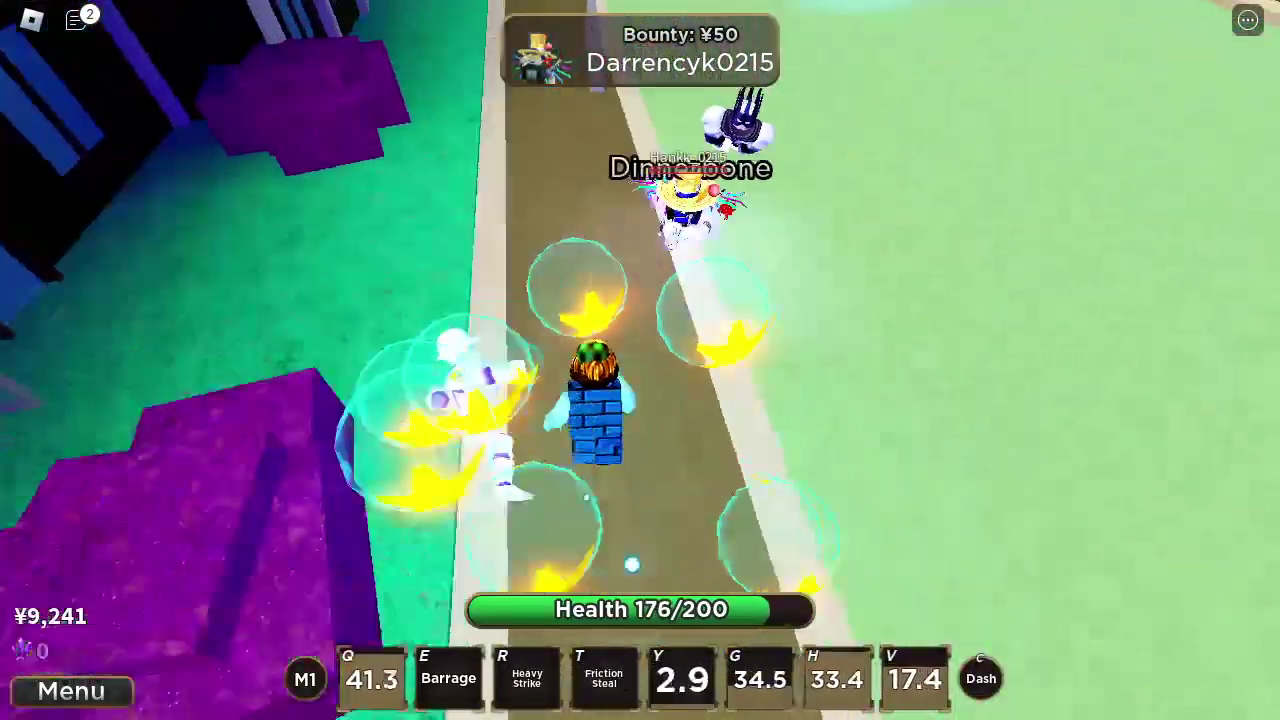
key("r")
key("t")
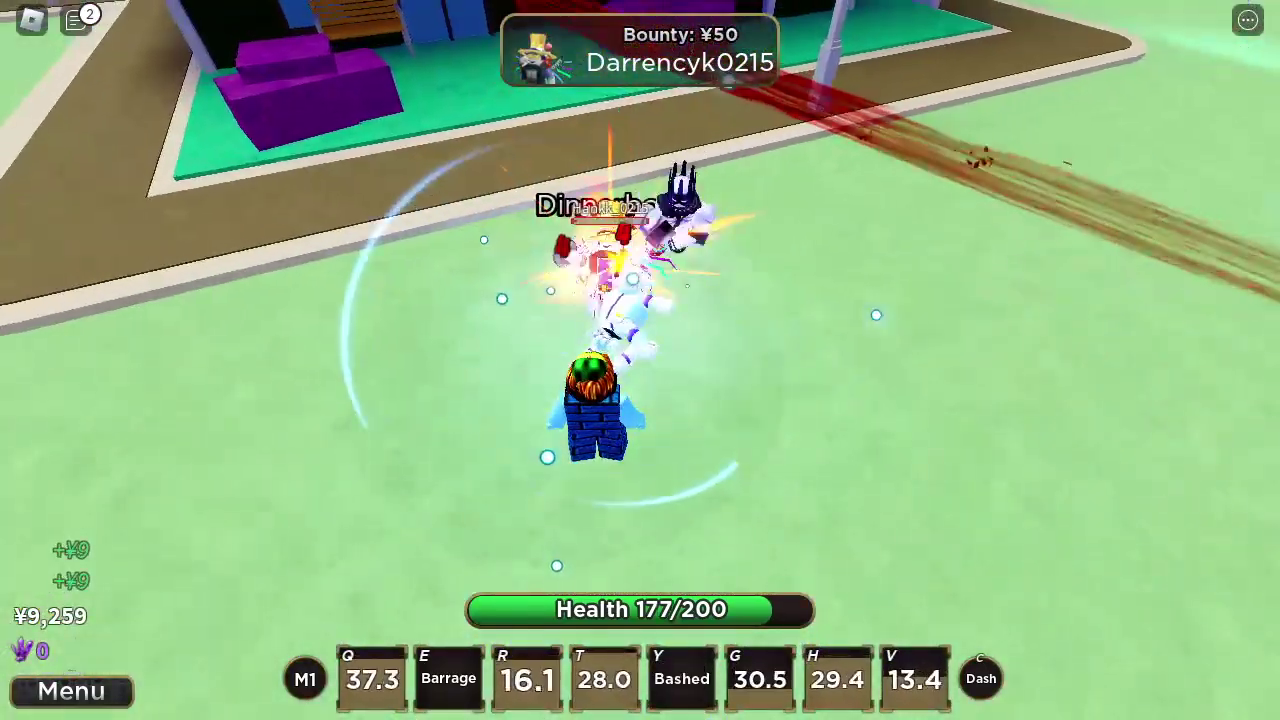
left_click(640, 360)
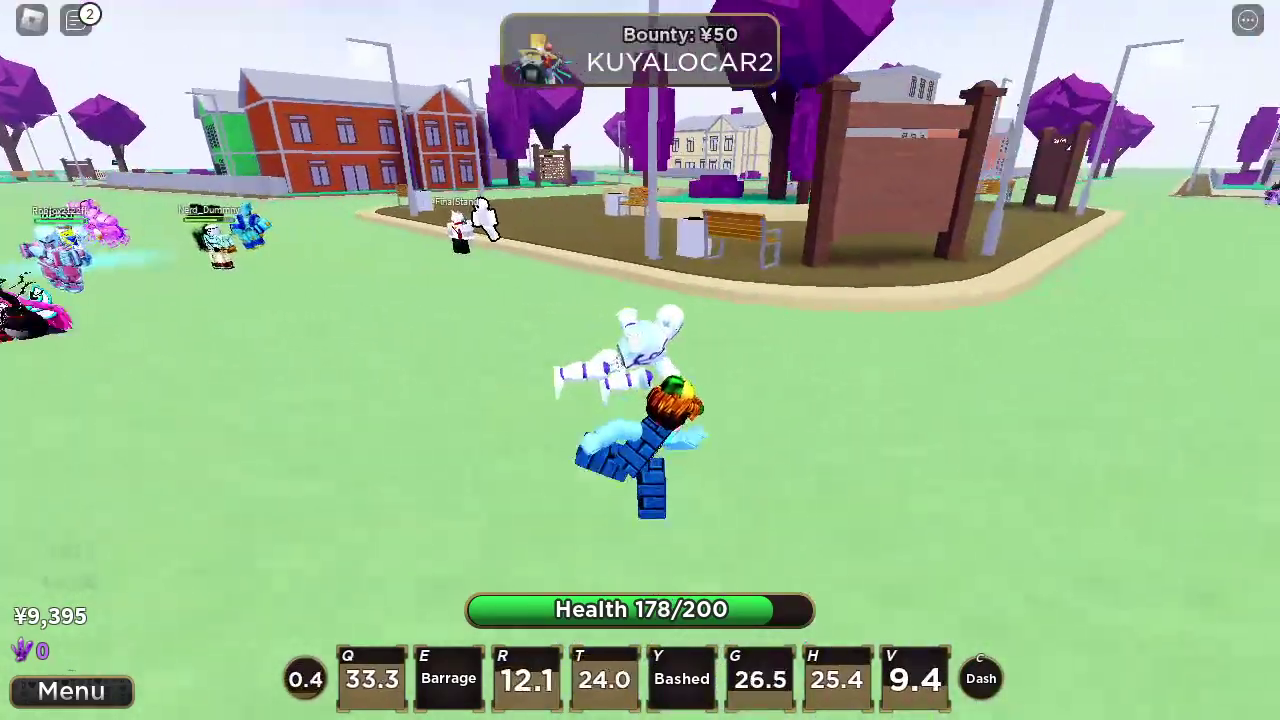
key("c")
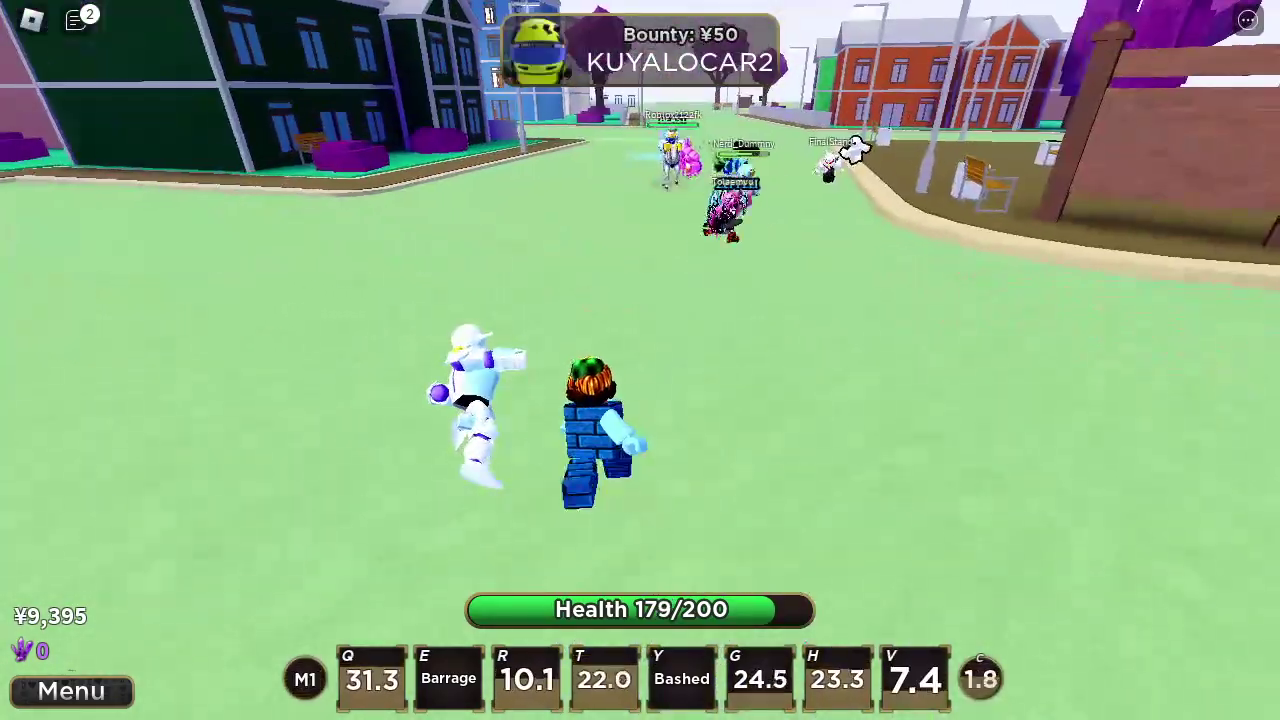